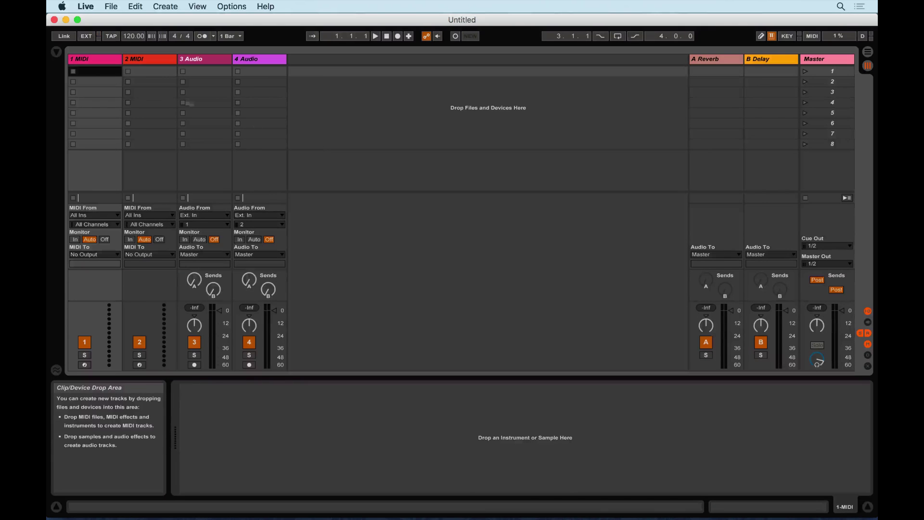
Step: Drag External Instrument from the Browser's Instruments list onto MIDI track 1
left_click(57, 52)
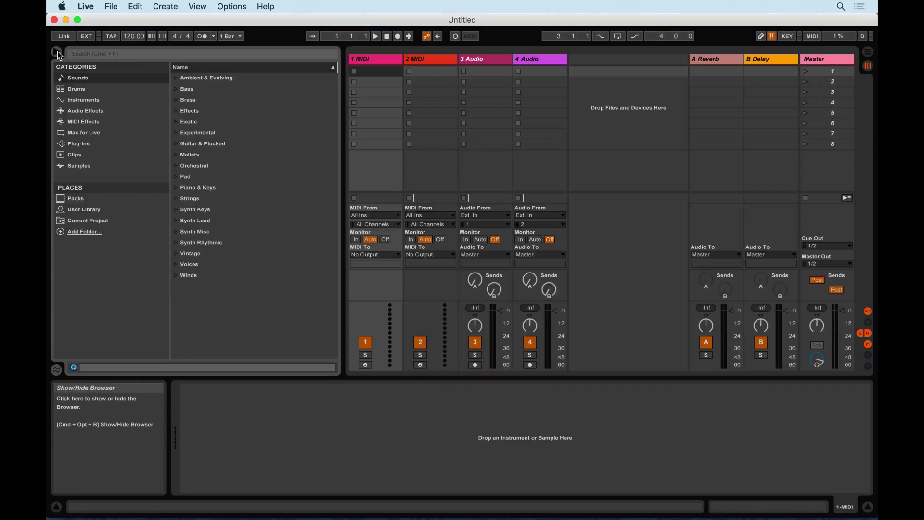
left_click(83, 101)
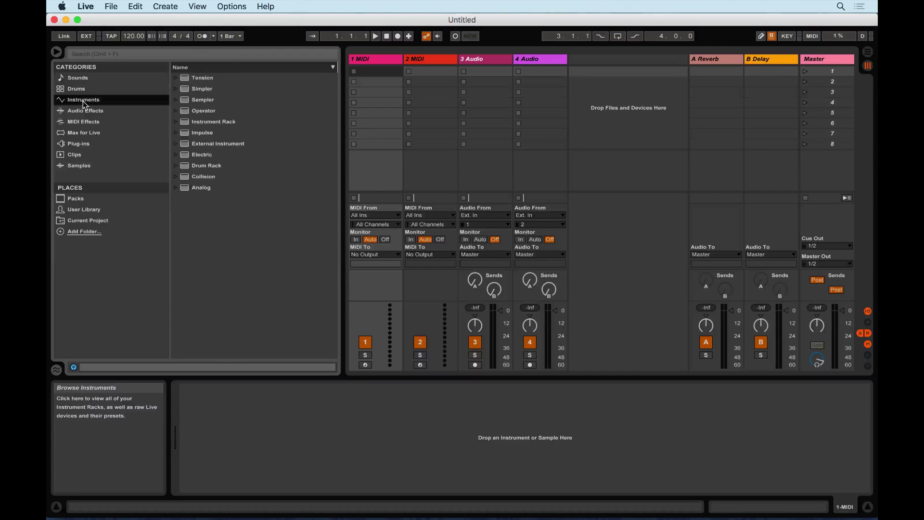
left_click(224, 146)
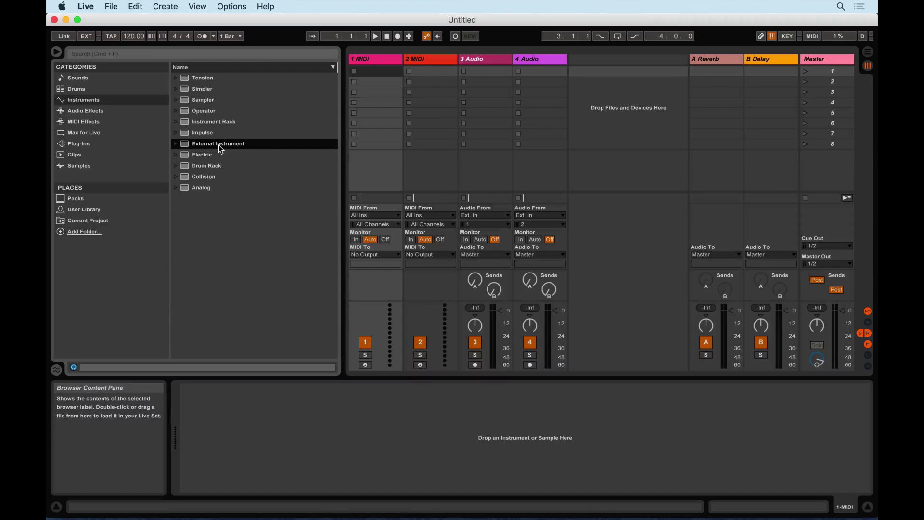
left_click_drag(218, 146, 374, 156)
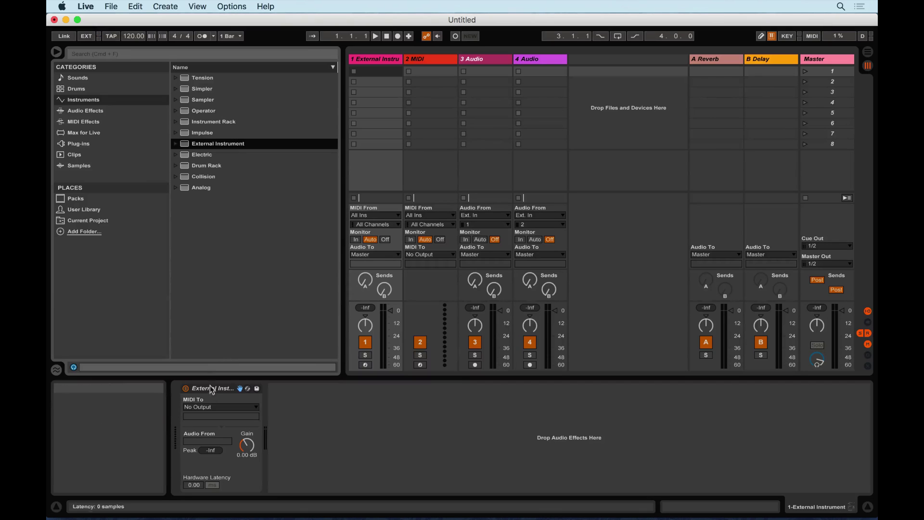
Step: Route the External Instrument's MIDI to micro lite Port 1 and return audio from inputs 3/4
left_click(210, 407)
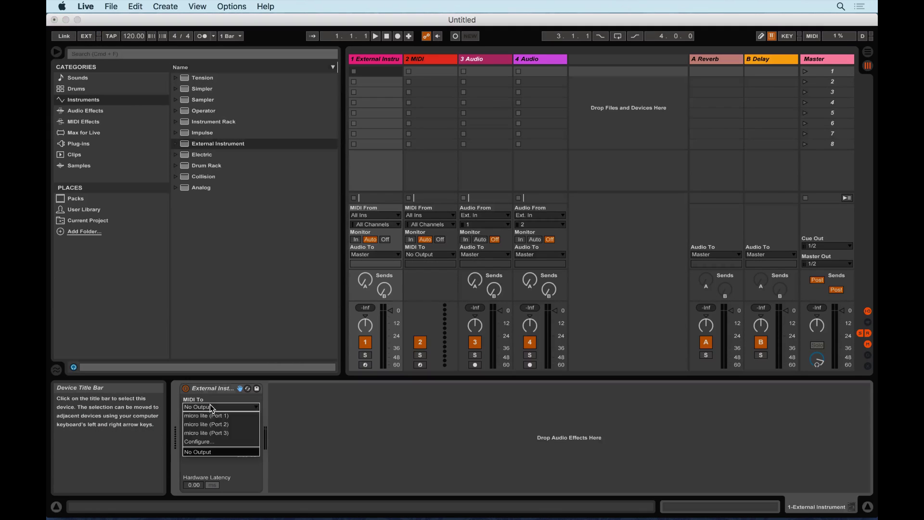
left_click(241, 417)
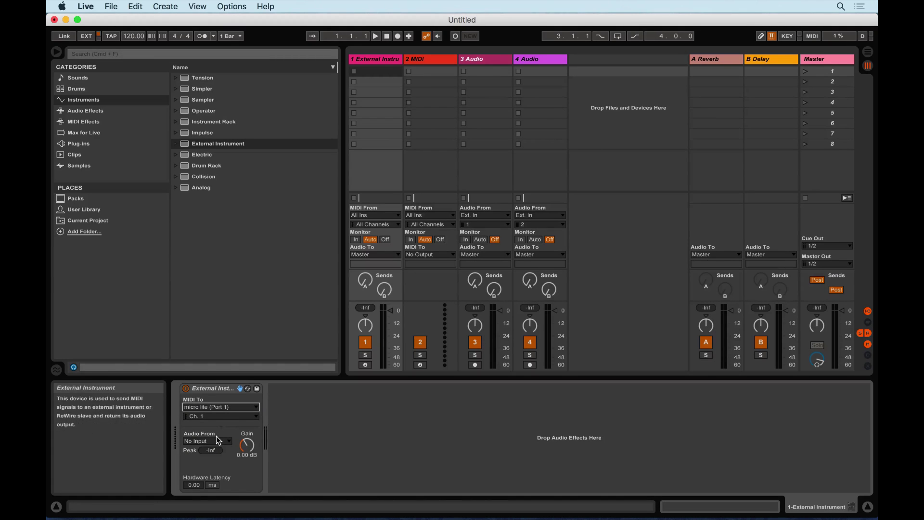
left_click(207, 440)
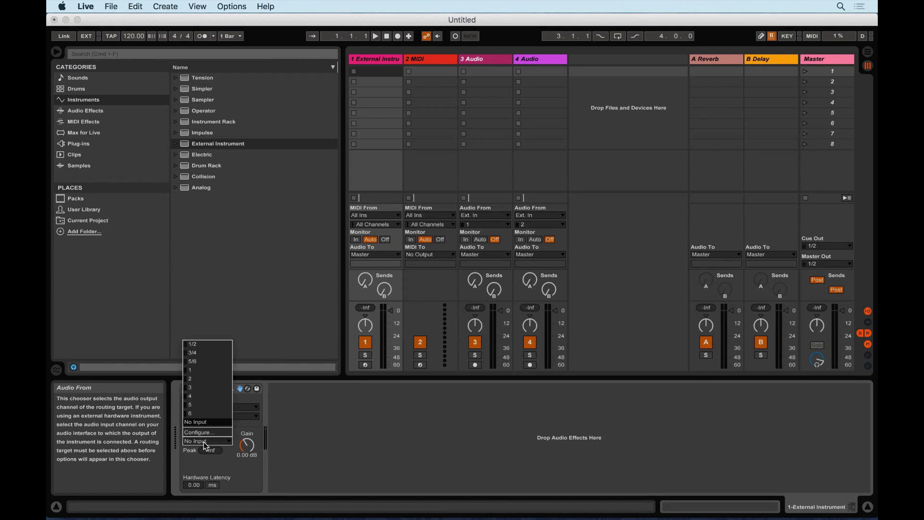
left_click(199, 352)
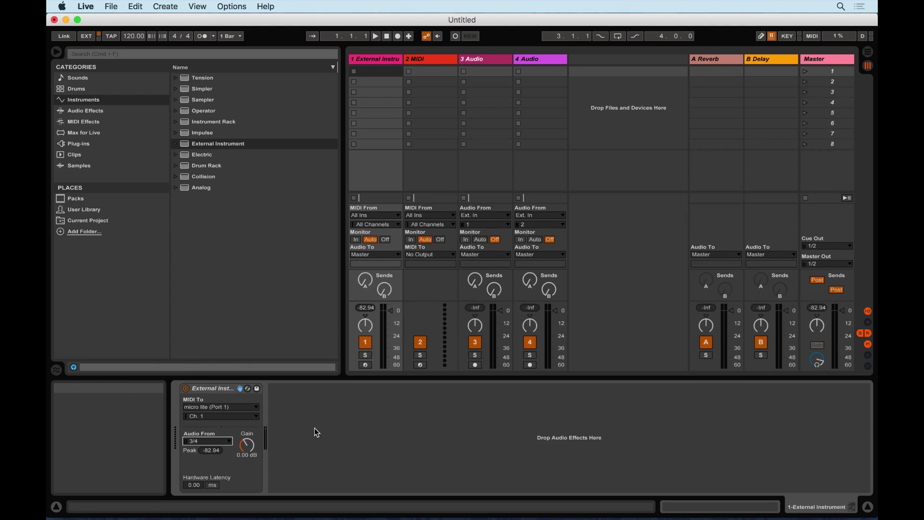
Step: Rename the first track to 'microKORG', correcting the mistyped last letter
left_click(375, 62)
type("microKORH")
key("BackSpace")
type("G")
key("Return")
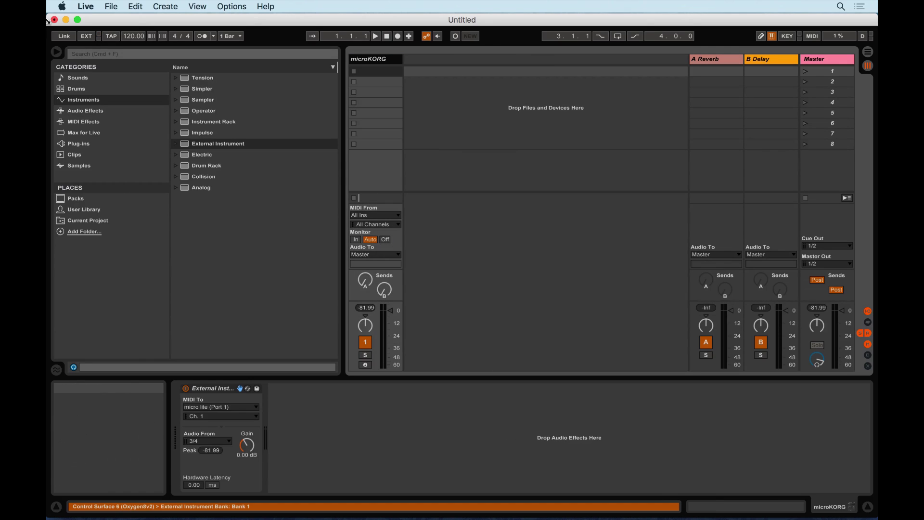
key("super+alt+b")
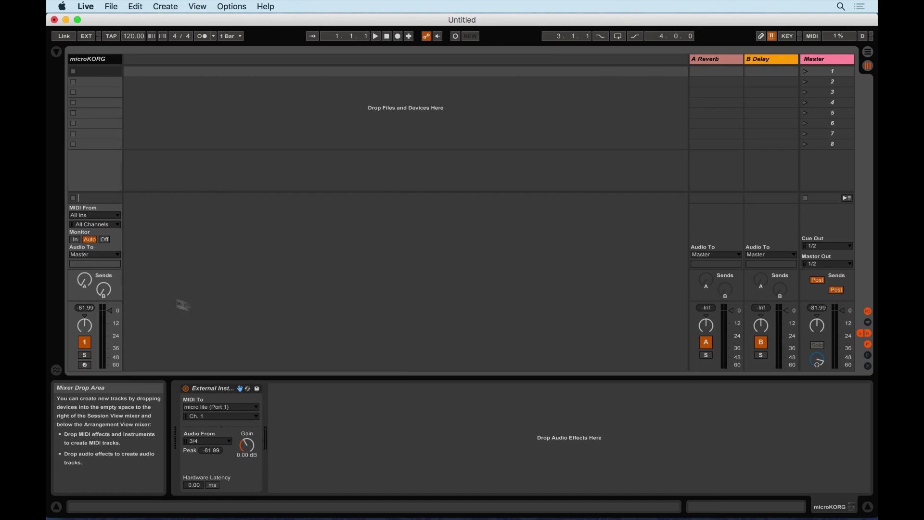
Step: Set the microKORG track's monitoring to In and switch to Arrangement View
left_click(75, 240)
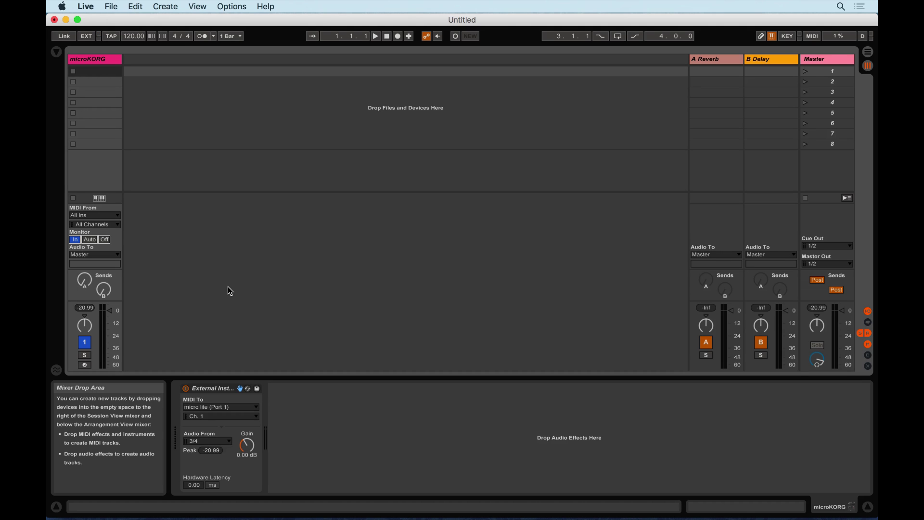
left_click(868, 52)
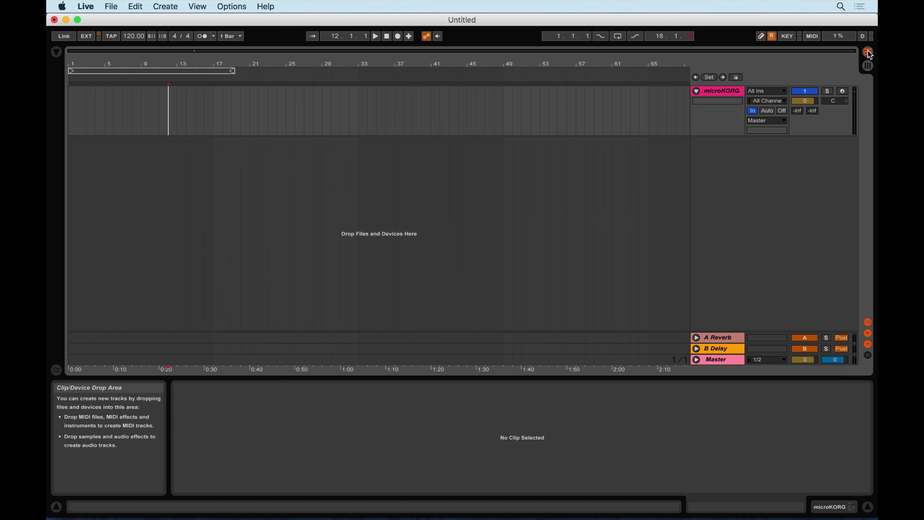
Step: Arm microKORG, record a MIDI clip over bars 12–31, set monitoring to Auto, and select the clip
left_click(843, 92)
left_click(398, 36)
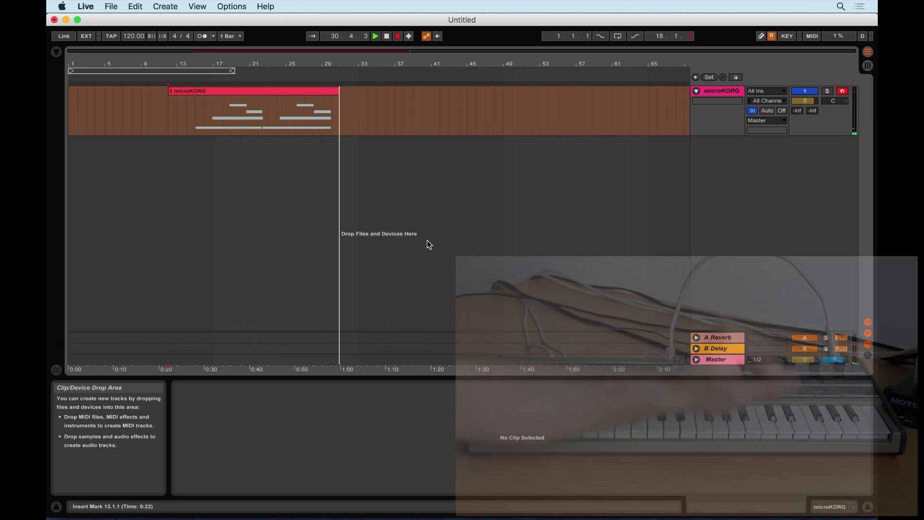
key("space")
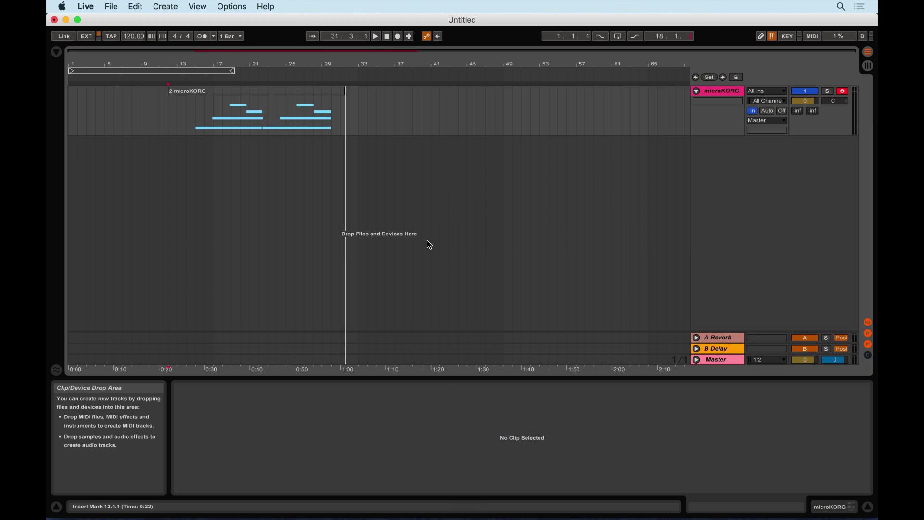
left_click(768, 111)
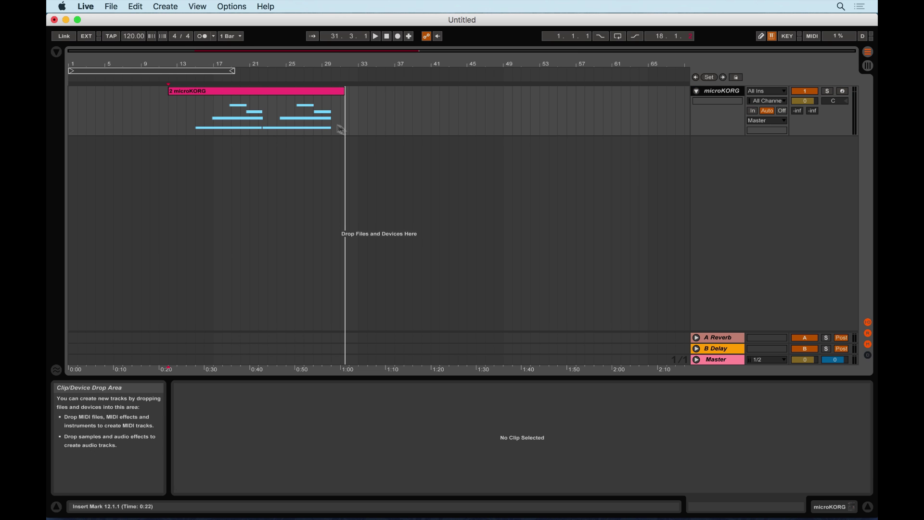
left_click(270, 91)
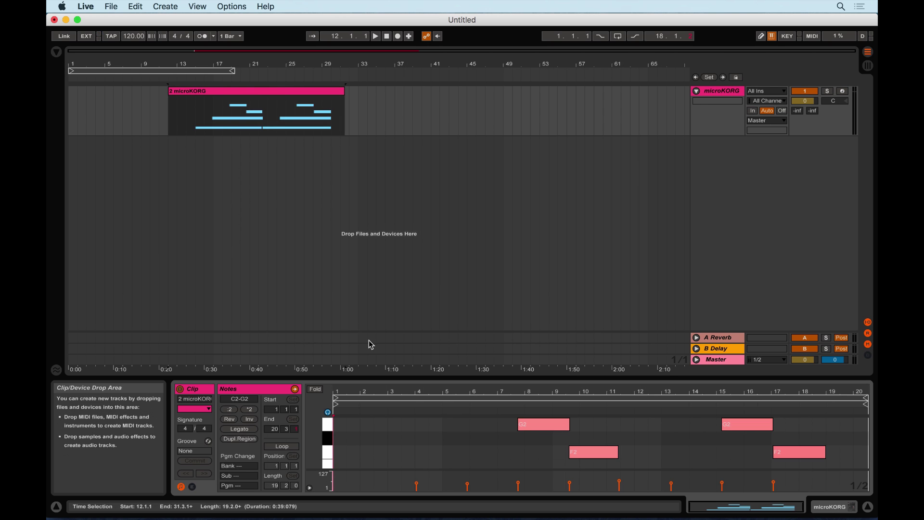
Step: Enlarge and fold the clip's note editor and show its MIDI Ctrl 74 envelope
left_click_drag(435, 379, 439, 183)
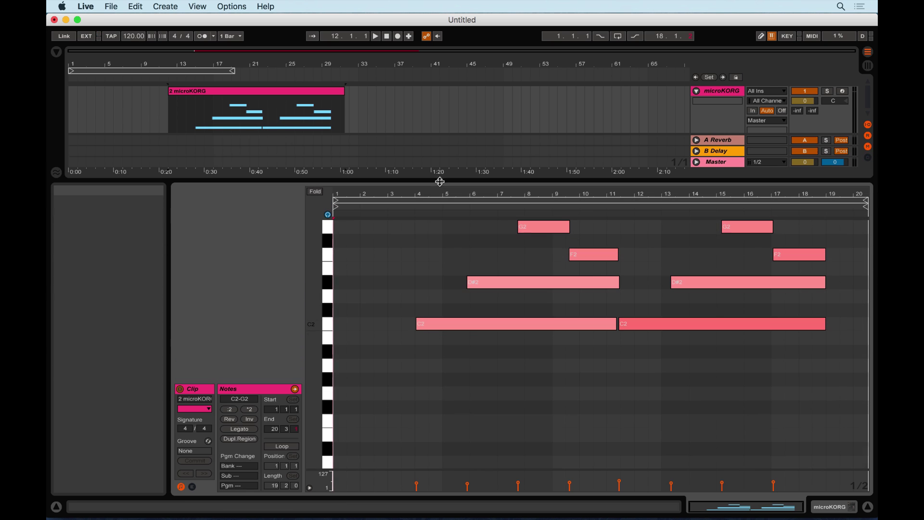
left_click(316, 192)
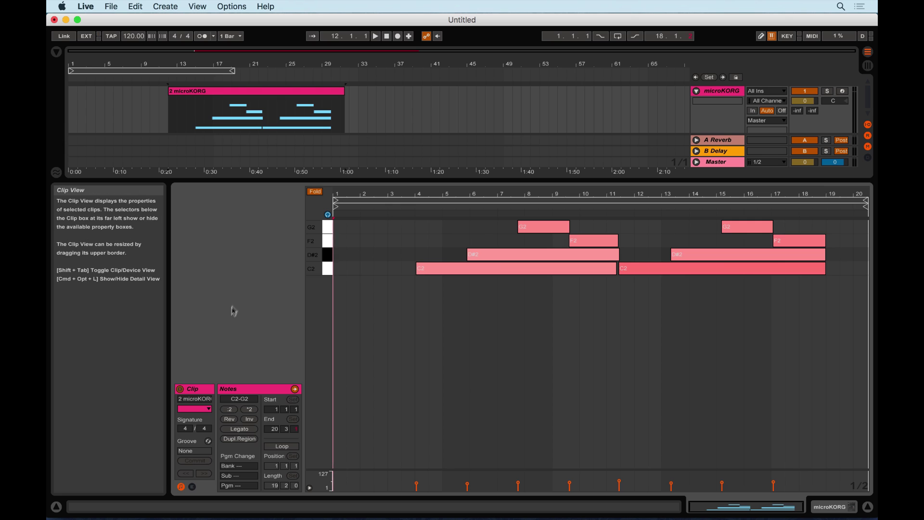
left_click(193, 487)
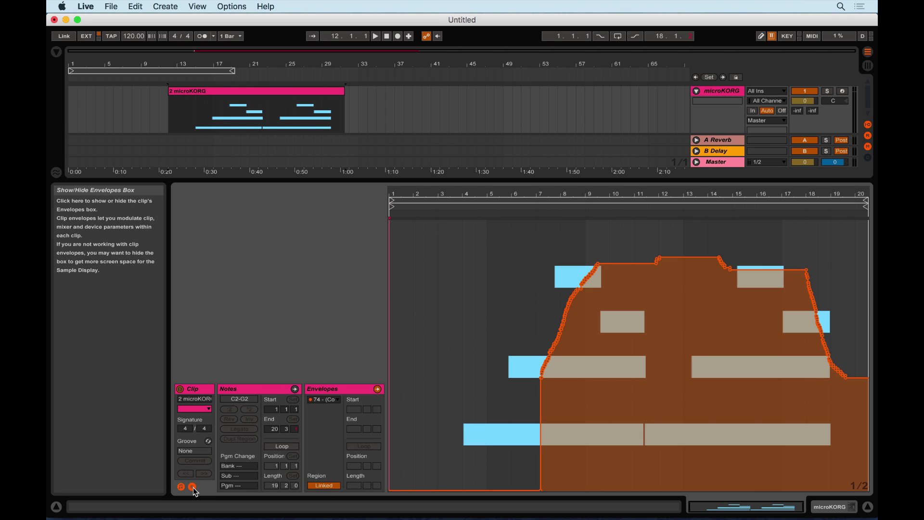
left_click(325, 400)
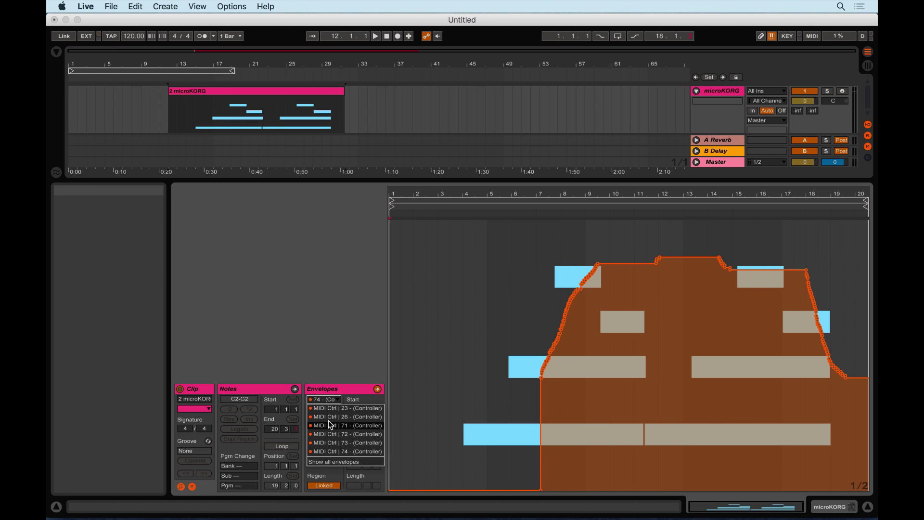
left_click(334, 400)
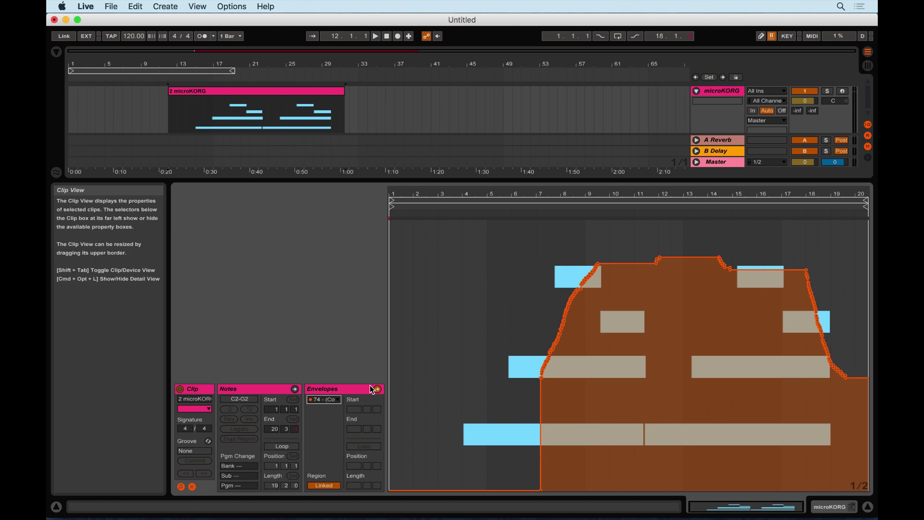
Step: Draw a stepped controller 74 envelope across the clip, then collapse the clip detail
left_click(761, 36)
mouse_move(438, 344)
left_mouse_down()
mouse_move(511, 361)
mouse_move(610, 262)
left_mouse_up()
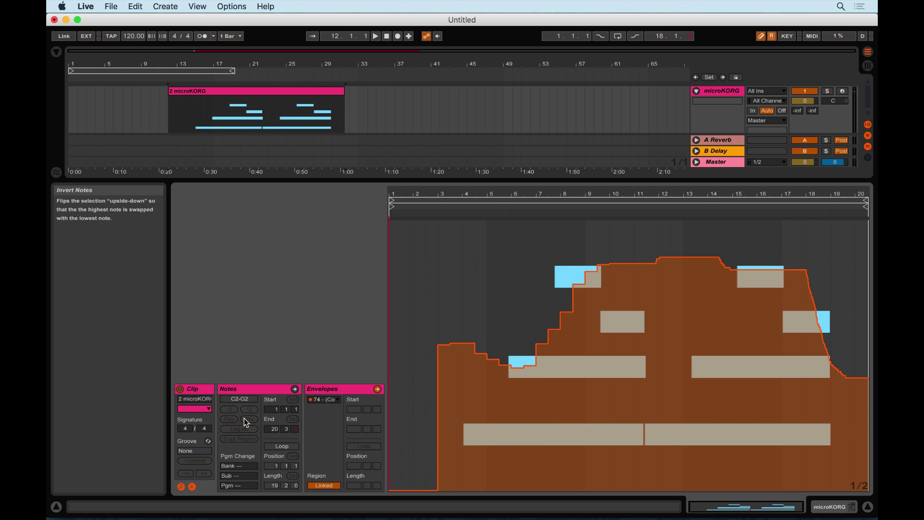
key("b")
left_click_drag(501, 179, 492, 517)
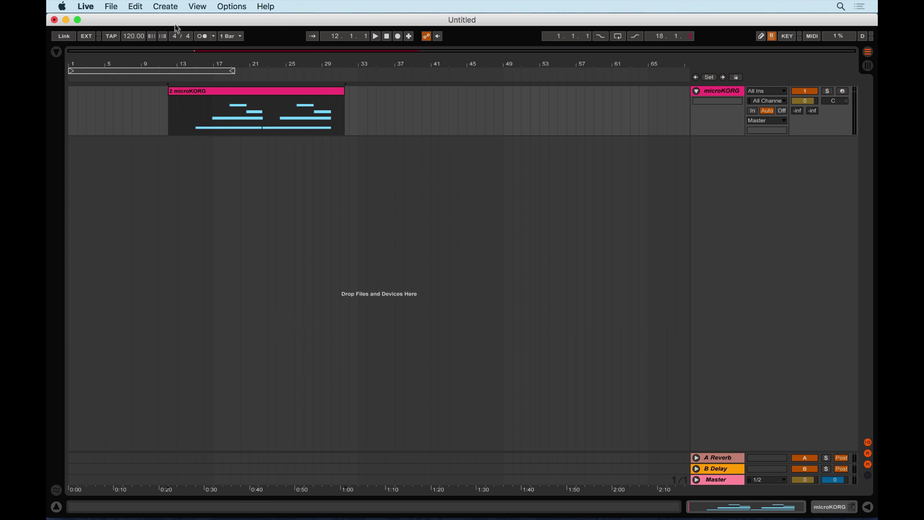
Step: Insert a new audio track taking its input from 3/4
left_click(166, 6)
left_click(176, 54)
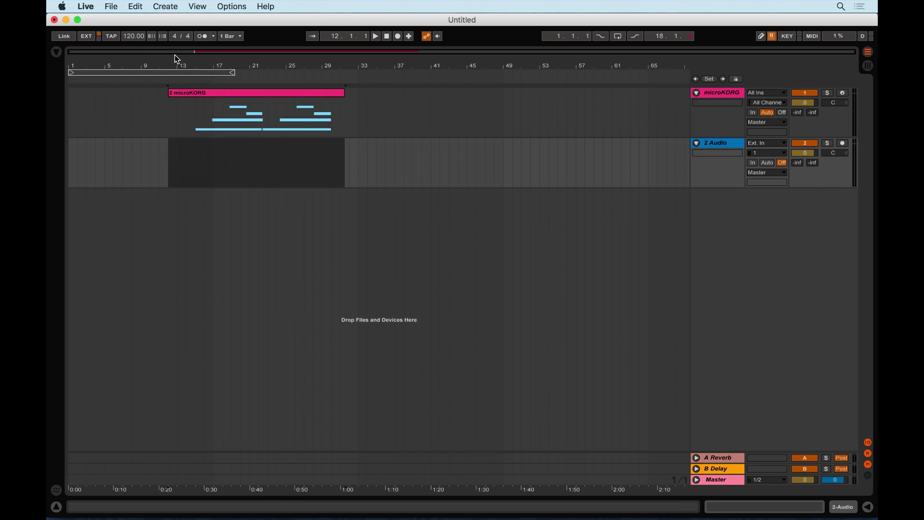
left_click(769, 151)
left_click(759, 176)
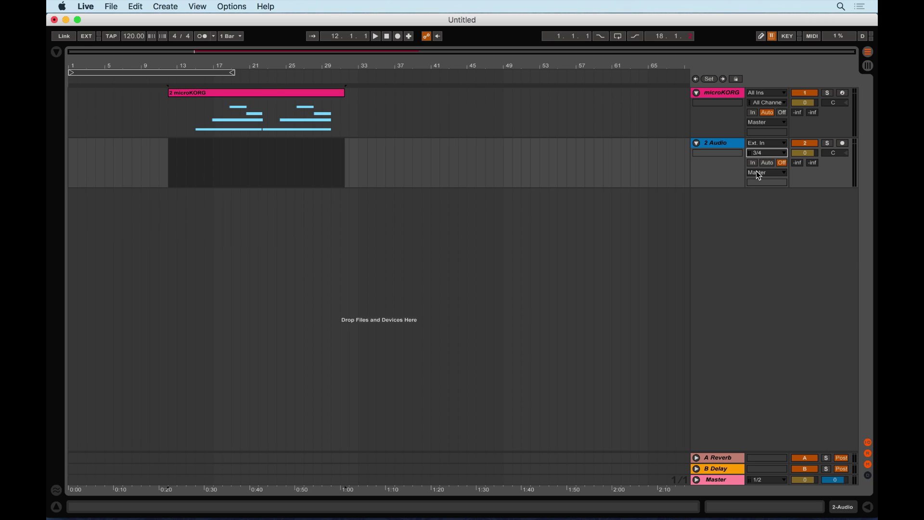
Step: Arm the audio track, start at bar 12, monitor In, and begin recording
left_click(846, 144)
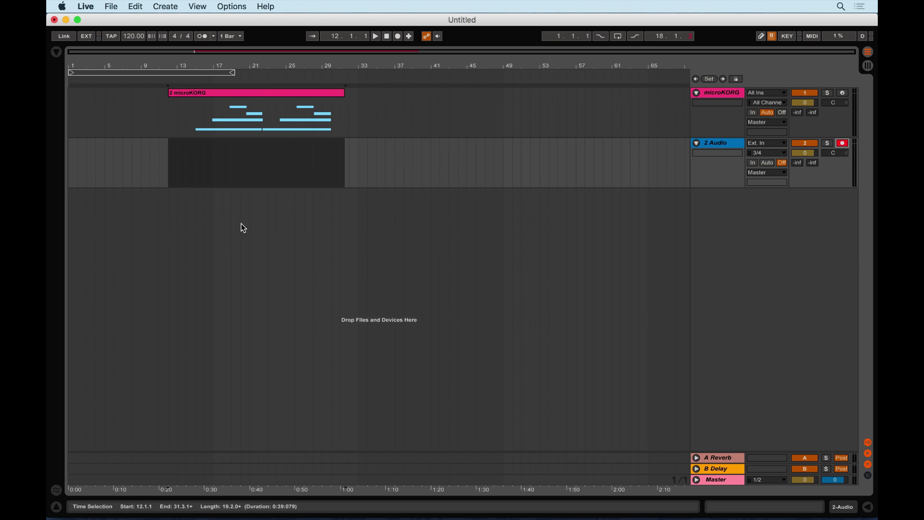
left_click(169, 169)
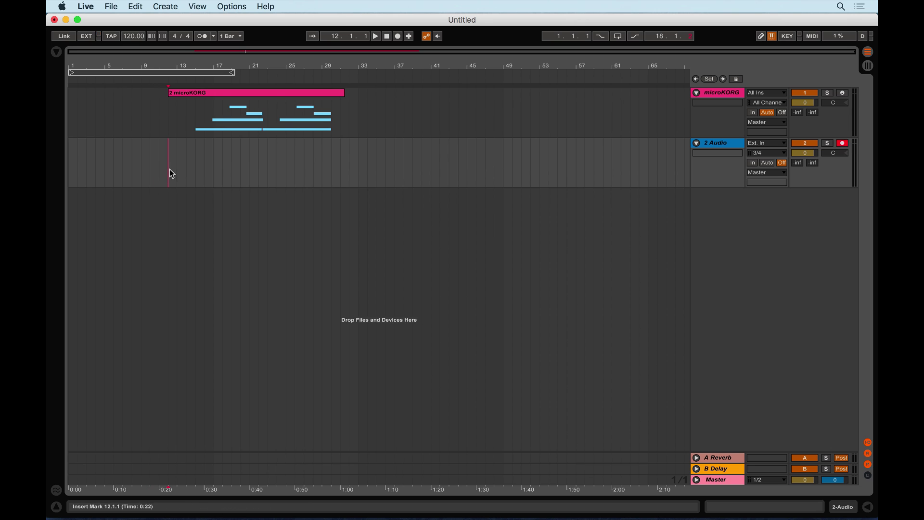
left_click(753, 164)
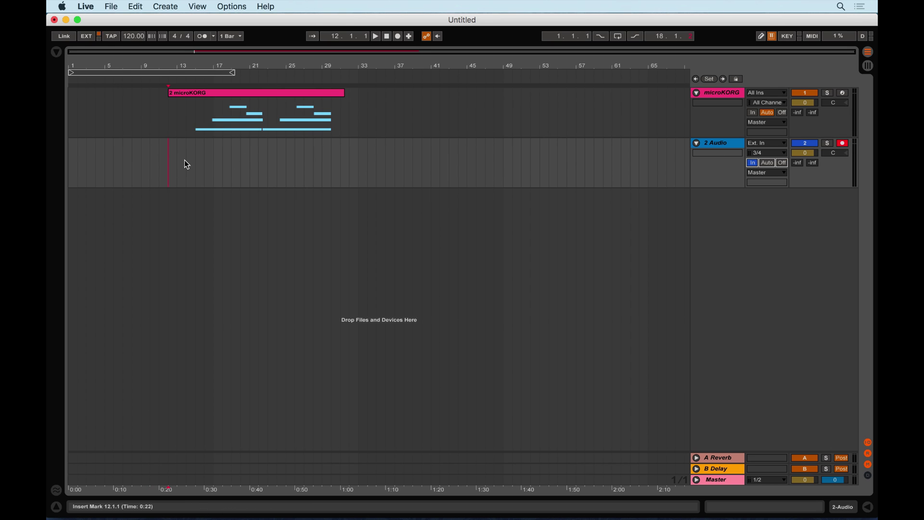
left_click(398, 36)
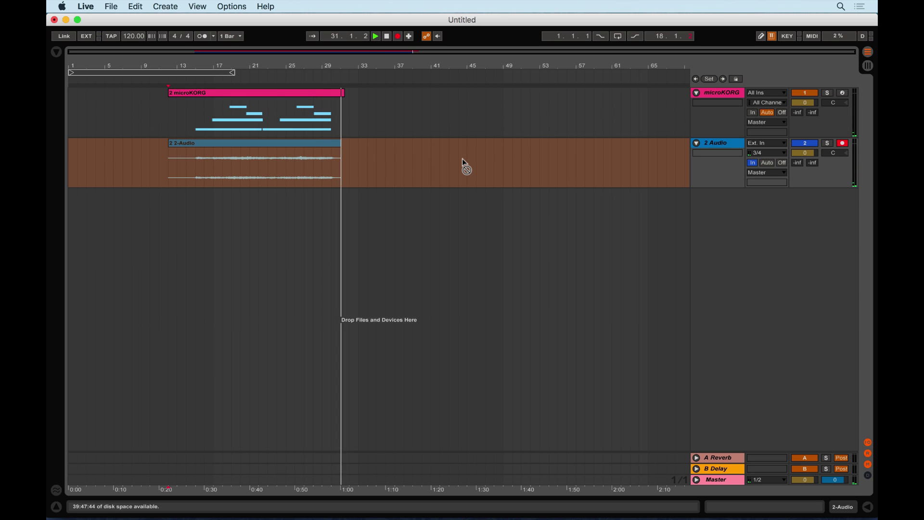
Step: Stop recording, open the 2-Audio clip, enlarge the Detail View and zoom into its waveform
key("space")
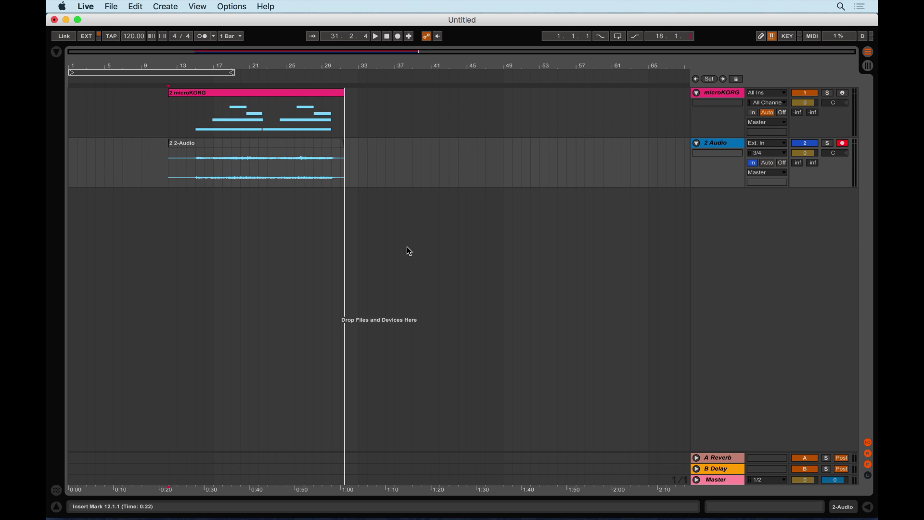
double_click(252, 141)
left_click_drag(528, 380, 529, 153)
left_click_drag(669, 158, 670, 159)
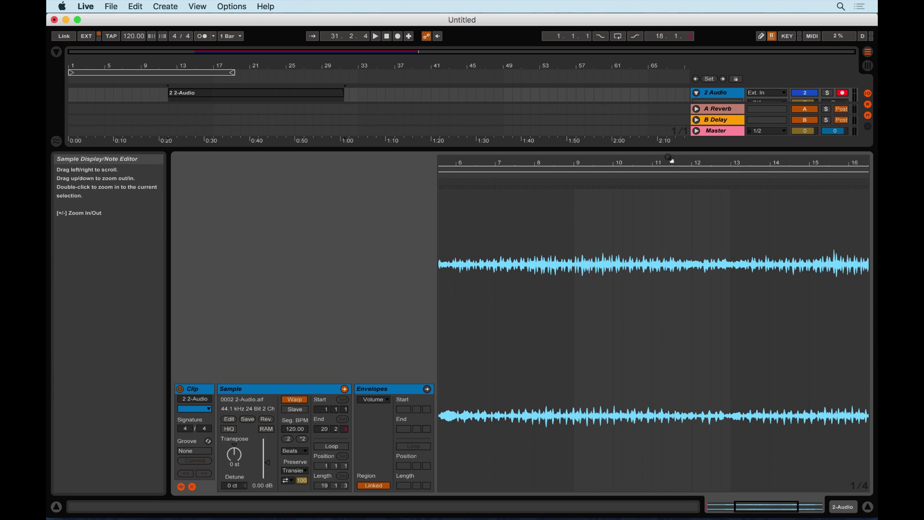